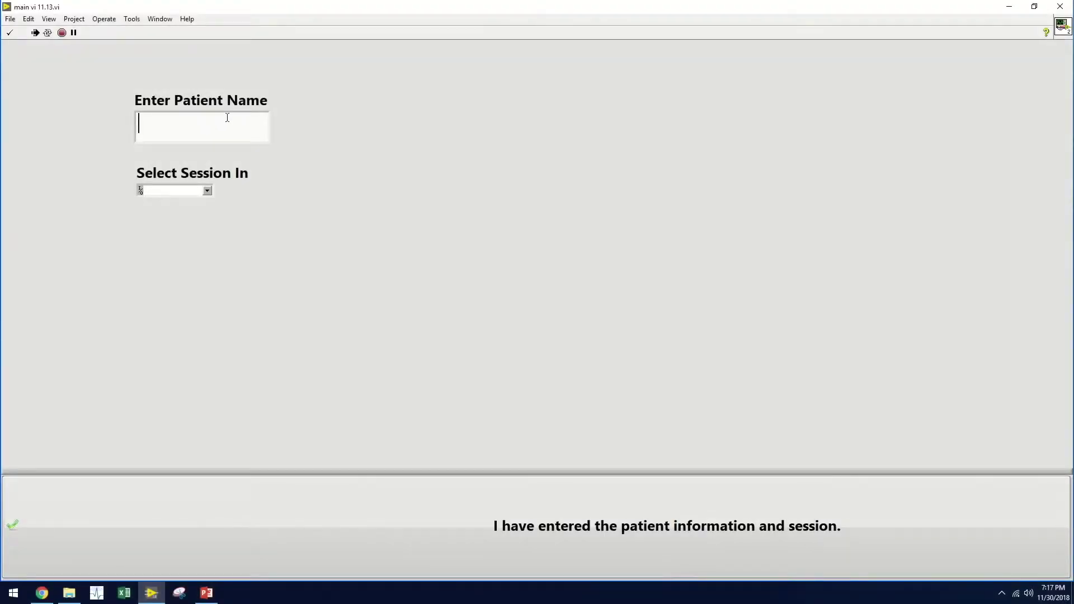
# - Enter the patient's name, select session cam30, and confirm the patient information
pyautogui.click(207, 192)
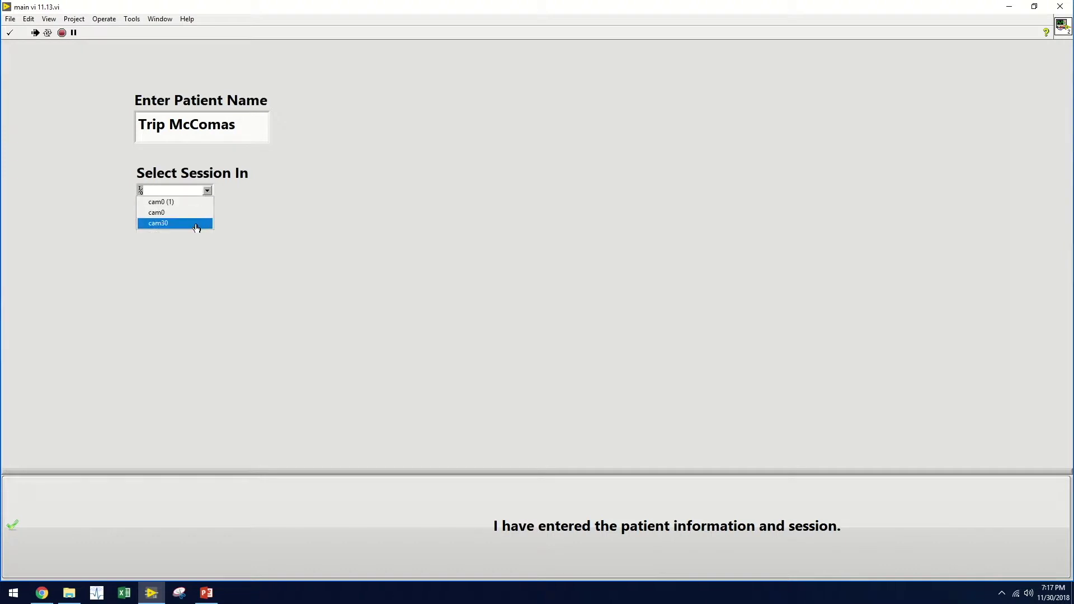
pyautogui.click(195, 223)
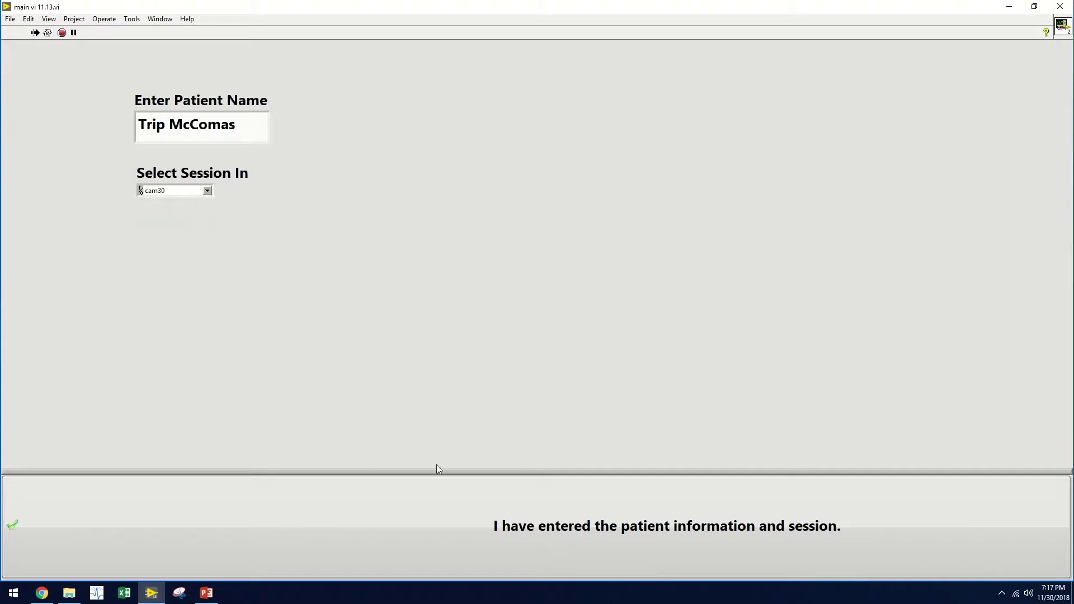
pyautogui.click(509, 512)
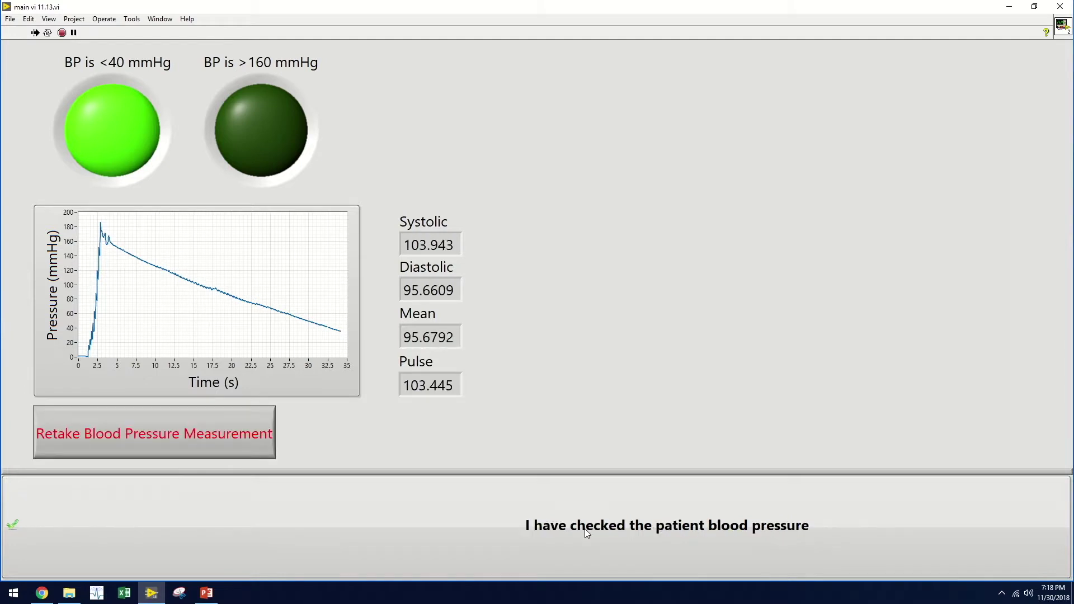
# - After the reading finishes (systolic 103.943, diastolic 95.6609, mean 95.6792, pulse 103.445), confirm the blood pressure was checked
pyautogui.click(585, 528)
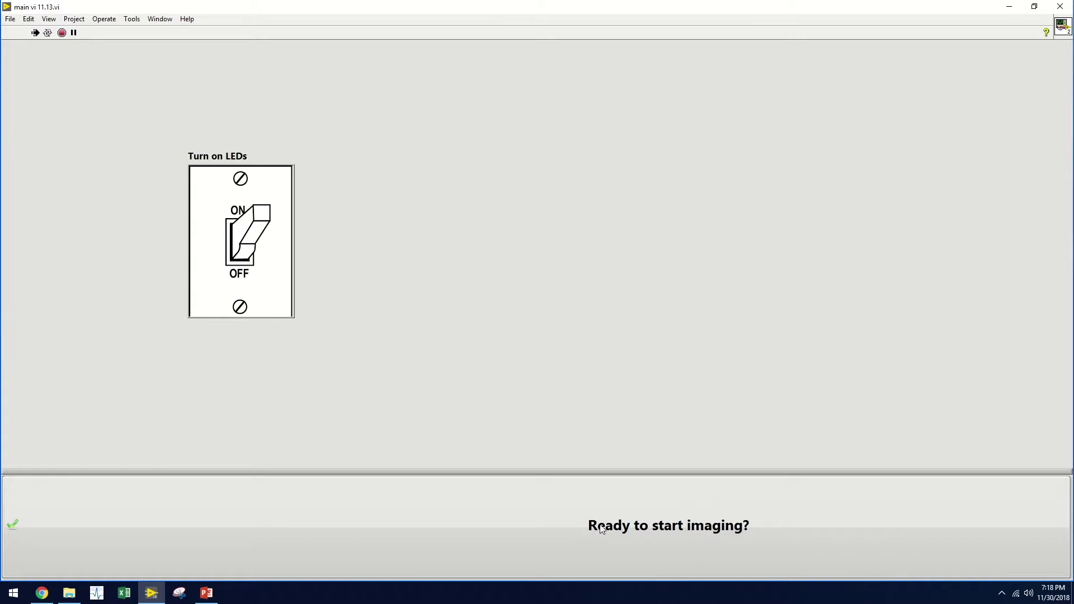
# - Confirm readiness to start imaging and that the patient's arm is oriented properly
pyautogui.click(602, 529)
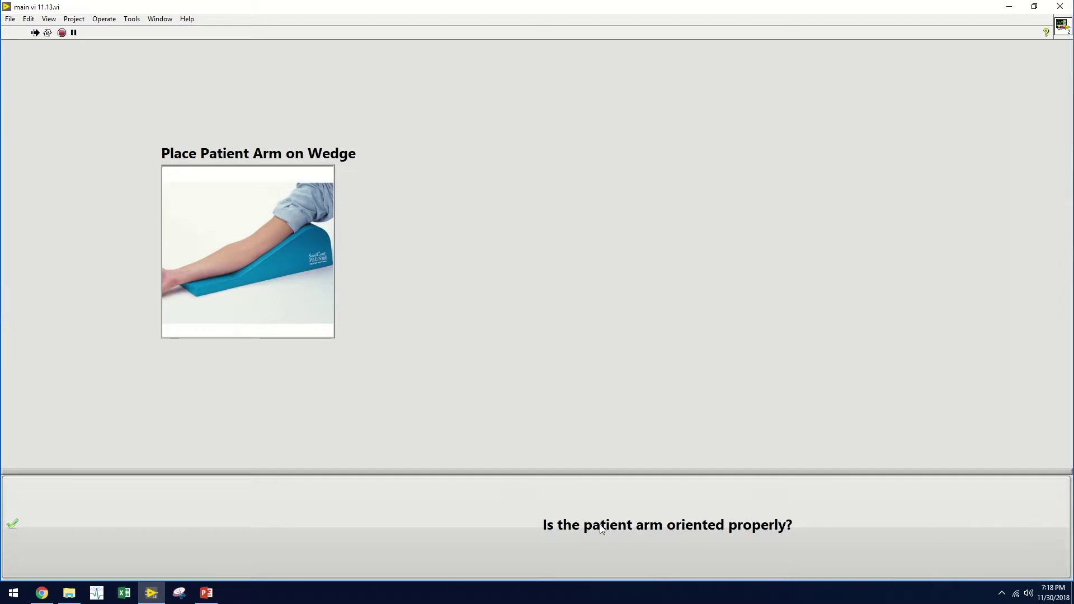
pyautogui.click(601, 529)
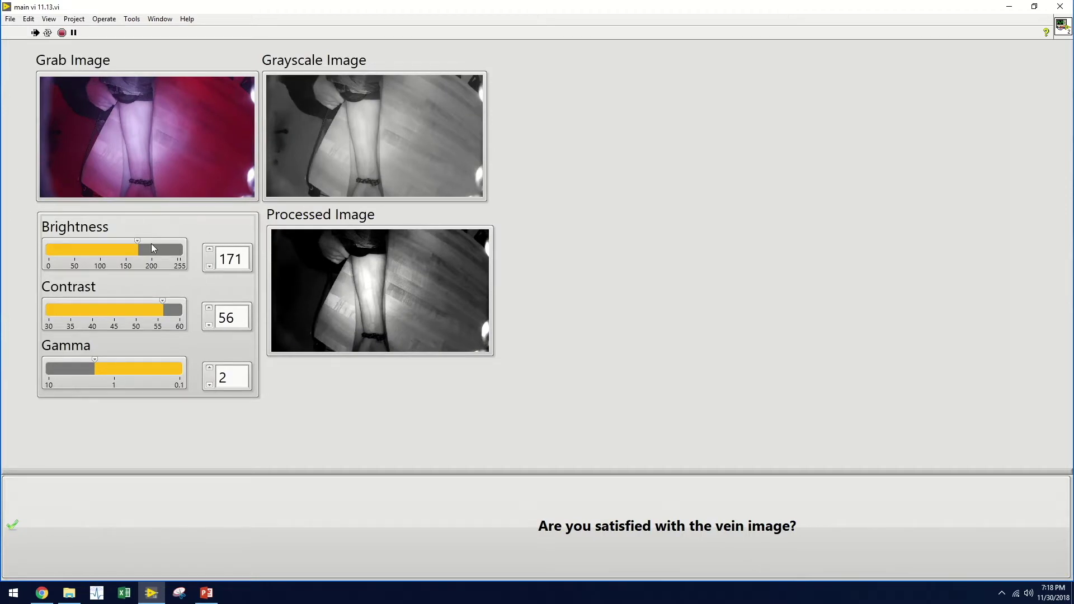
# - Change the vein image Brightness to 147, Contrast to 59 and Gamma to 2.47
pyautogui.doubleClick(231, 258)
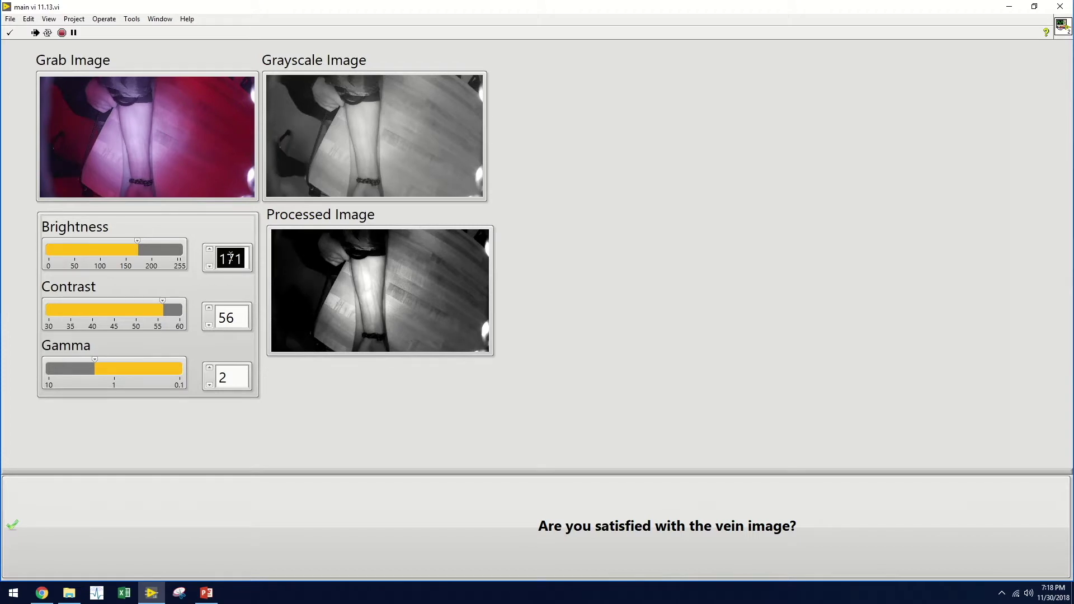
pyautogui.write('147')
pyautogui.press('Return')
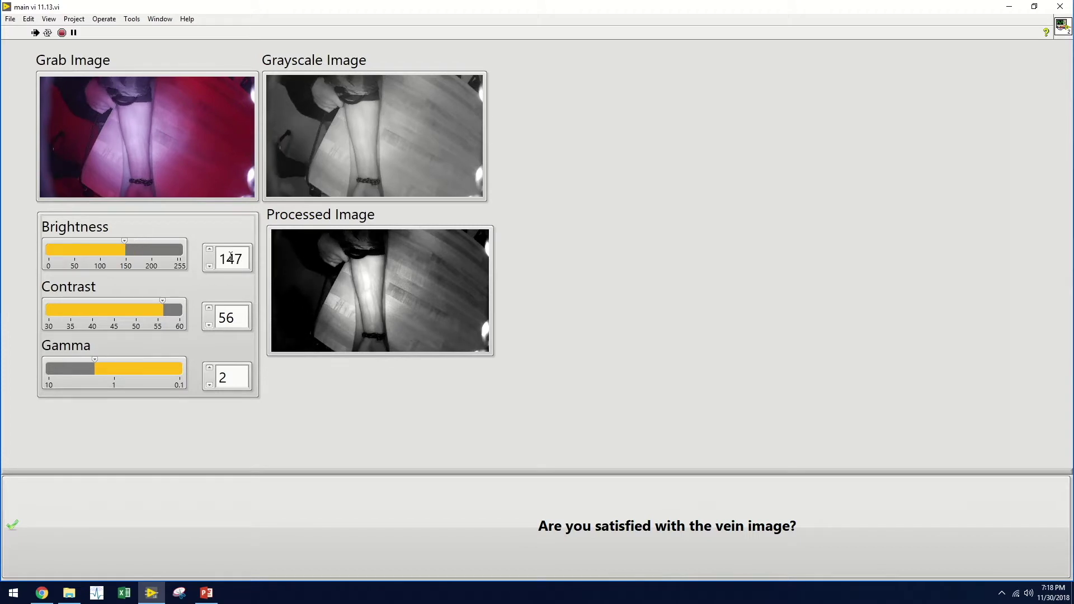
pyautogui.click(238, 316)
pyautogui.doubleClick(245, 315)
pyautogui.write('59')
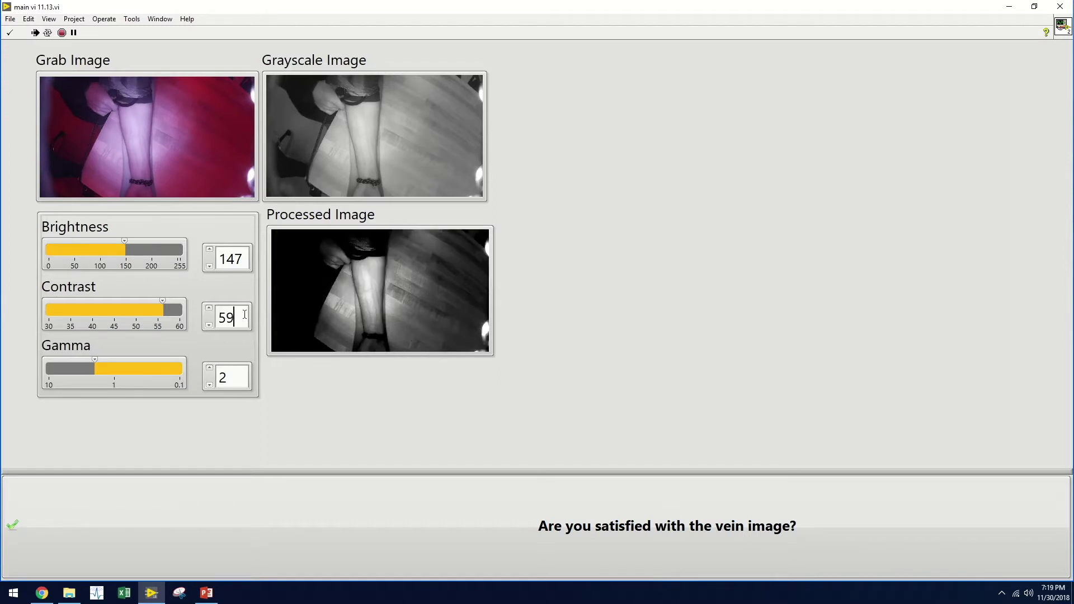
pyautogui.click(237, 376)
pyautogui.doubleClick(236, 376)
pyautogui.write('2.47')
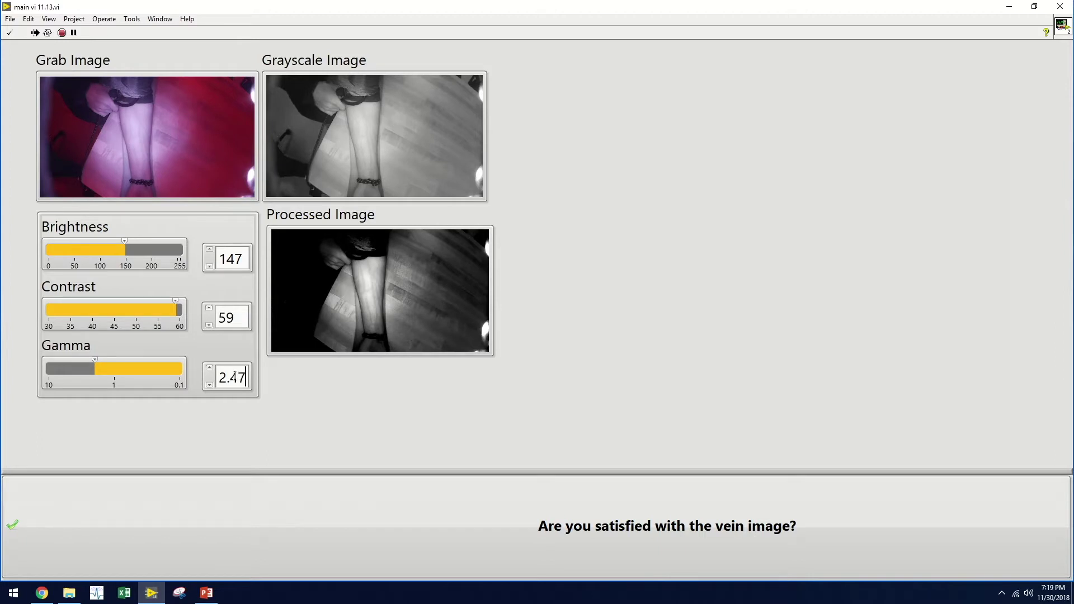
pyautogui.click(300, 417)
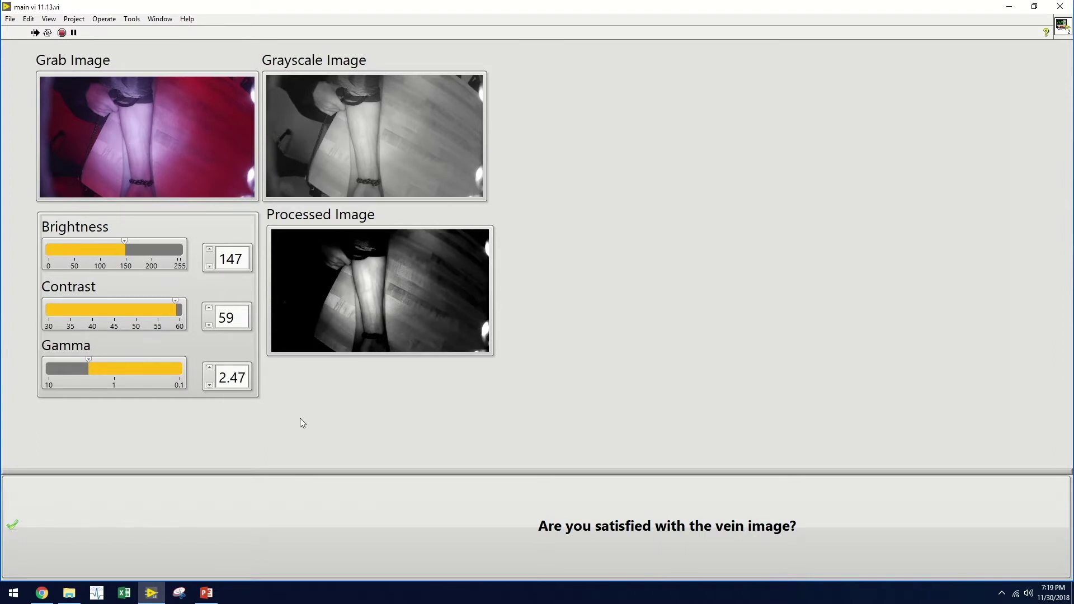
# - Approve the vein image and submit the session note 'Good session'
pyautogui.click(392, 512)
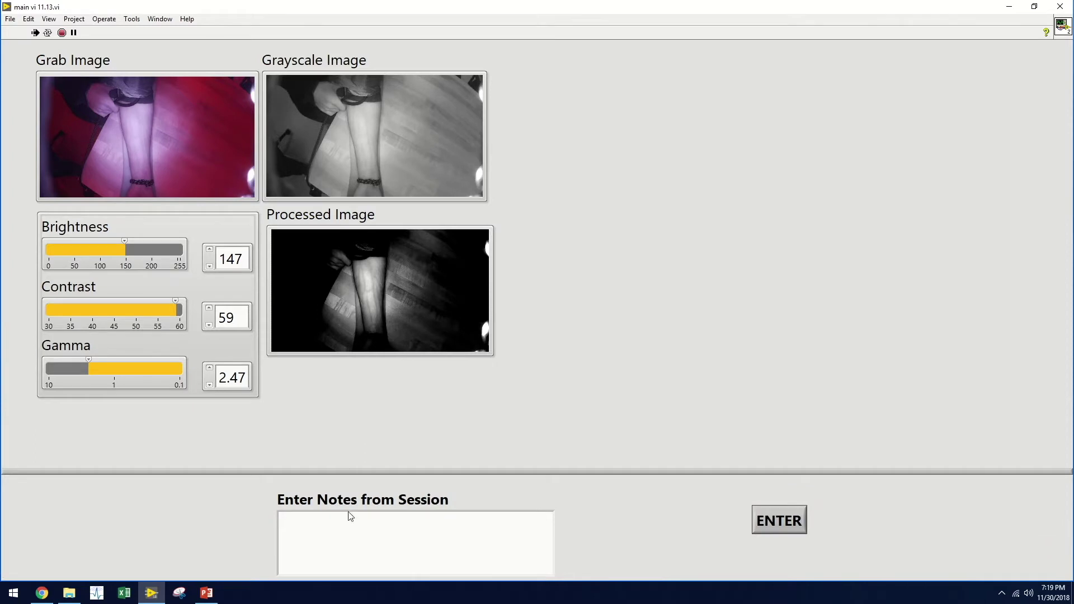
pyautogui.click(348, 524)
pyautogui.write('Good session')
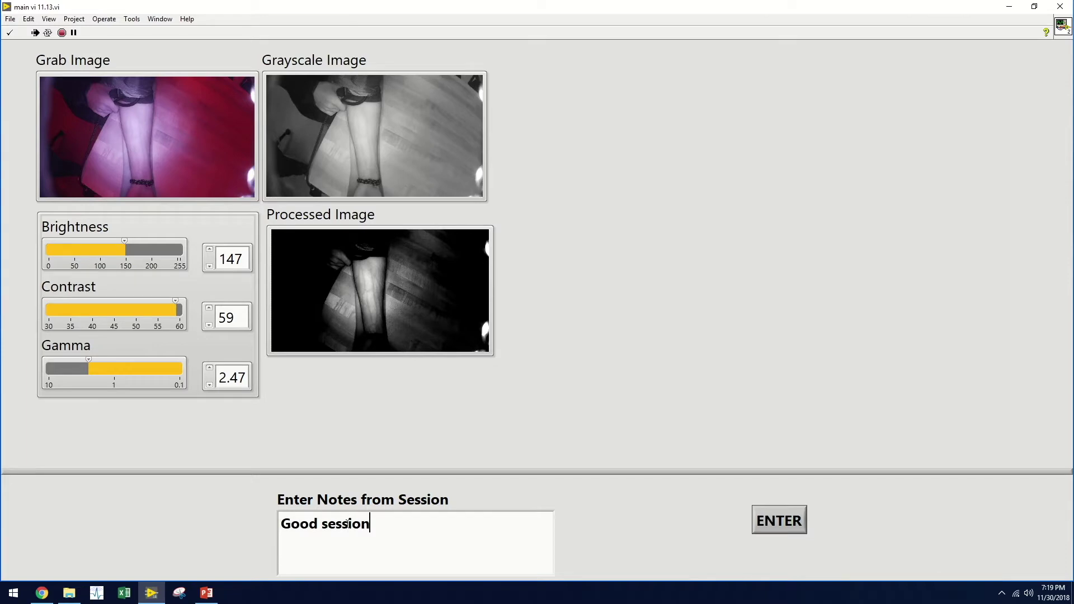
pyautogui.click(772, 514)
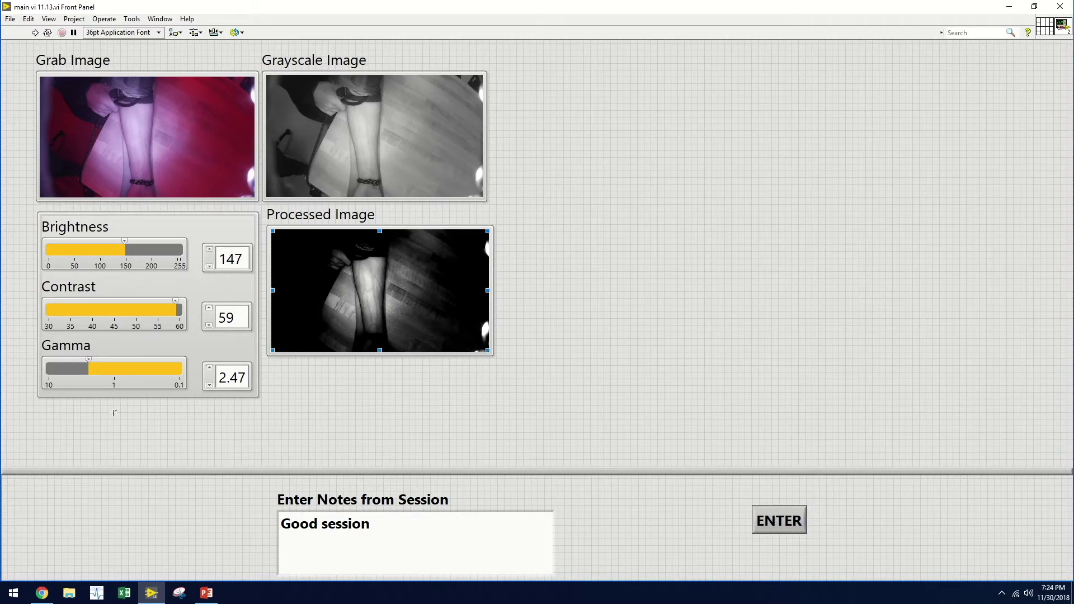
# - Open bloodpressure from Documents > LabVIEW Data > Eye R Patient Information > patient > 11-30-2018_7-17-22 PM
pyautogui.click(288, 528)
pyautogui.click(69, 593)
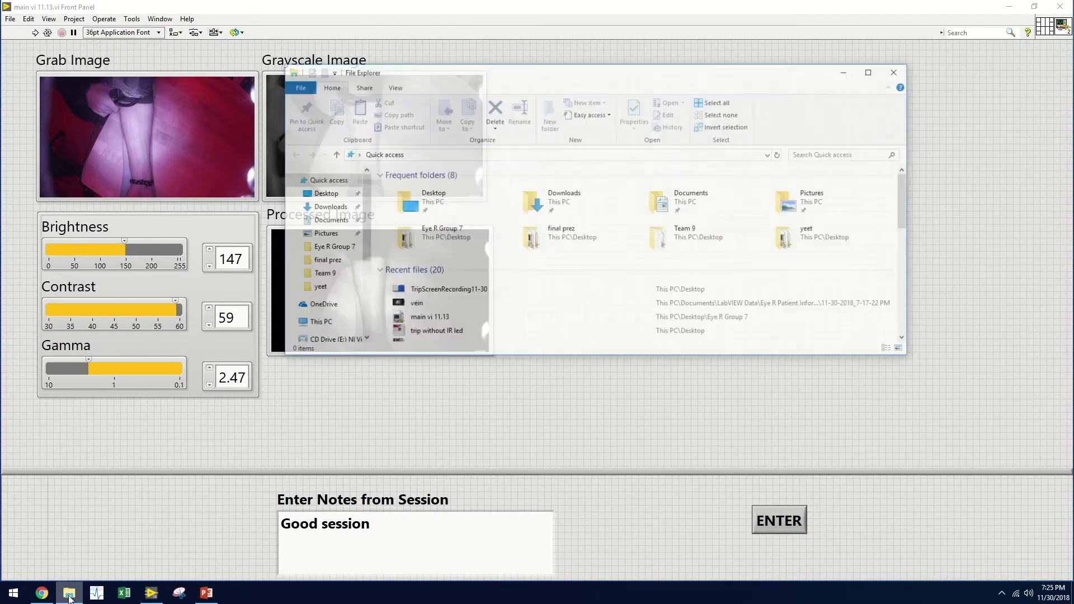
pyautogui.click(324, 220)
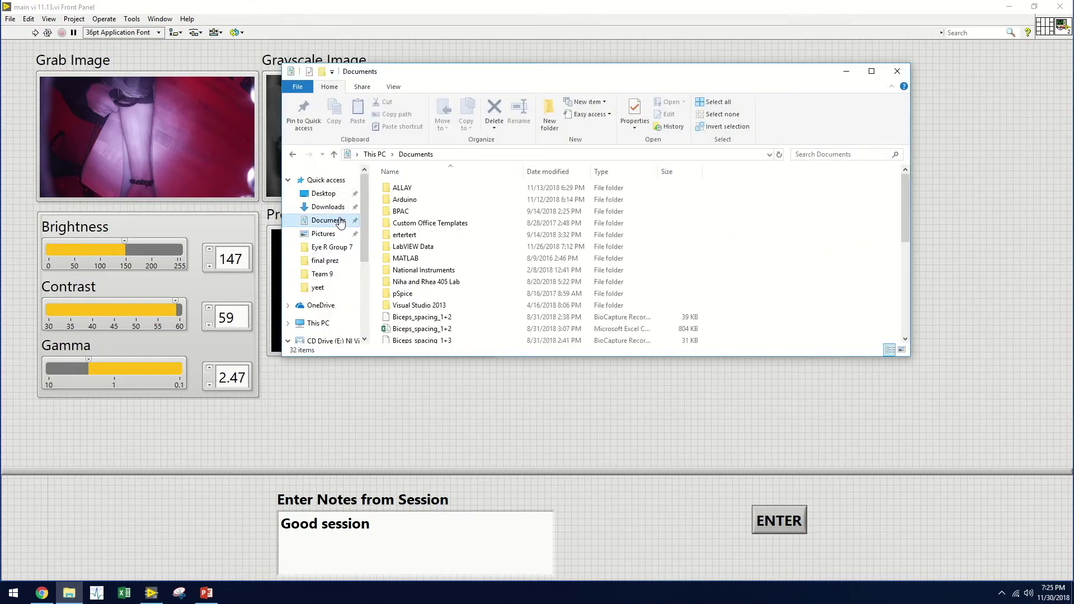
pyautogui.doubleClick(425, 247)
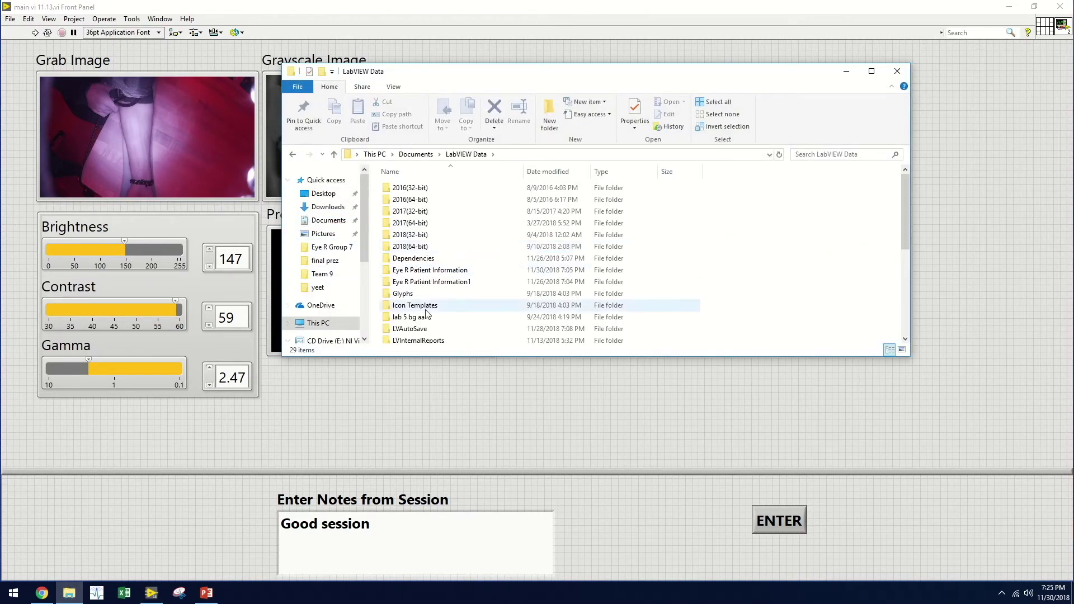
pyautogui.scroll(-5, 427, 329)
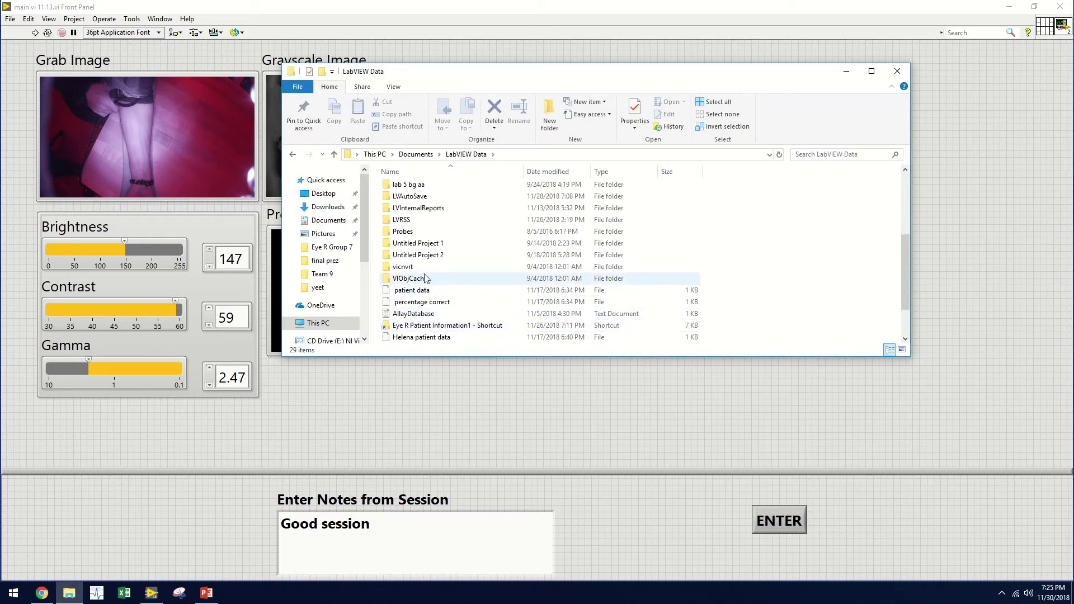
pyautogui.scroll(4, 425, 278)
pyautogui.doubleClick(428, 243)
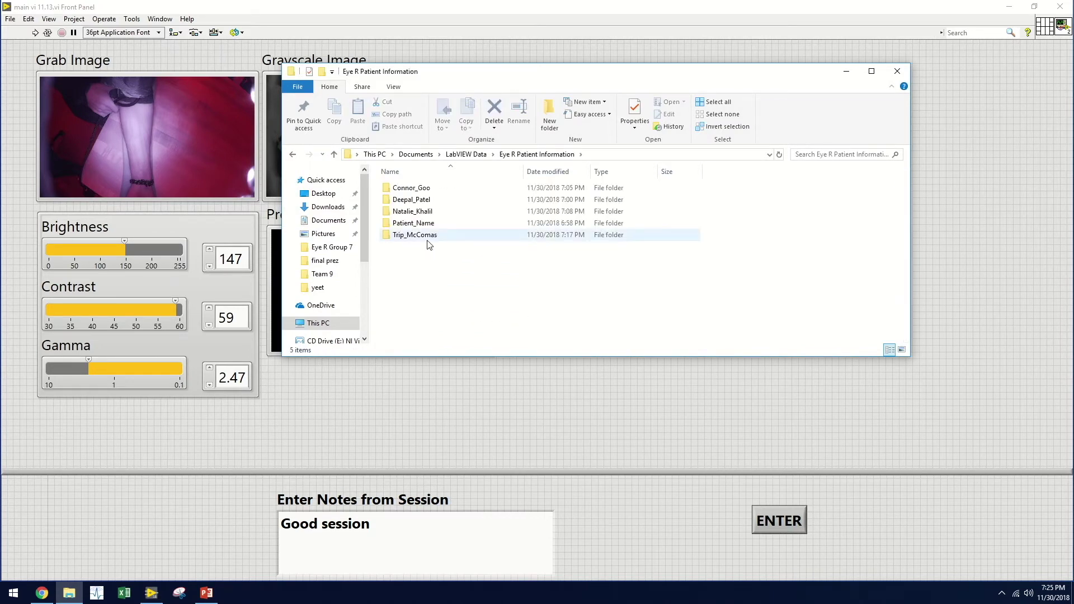
pyautogui.doubleClick(429, 244)
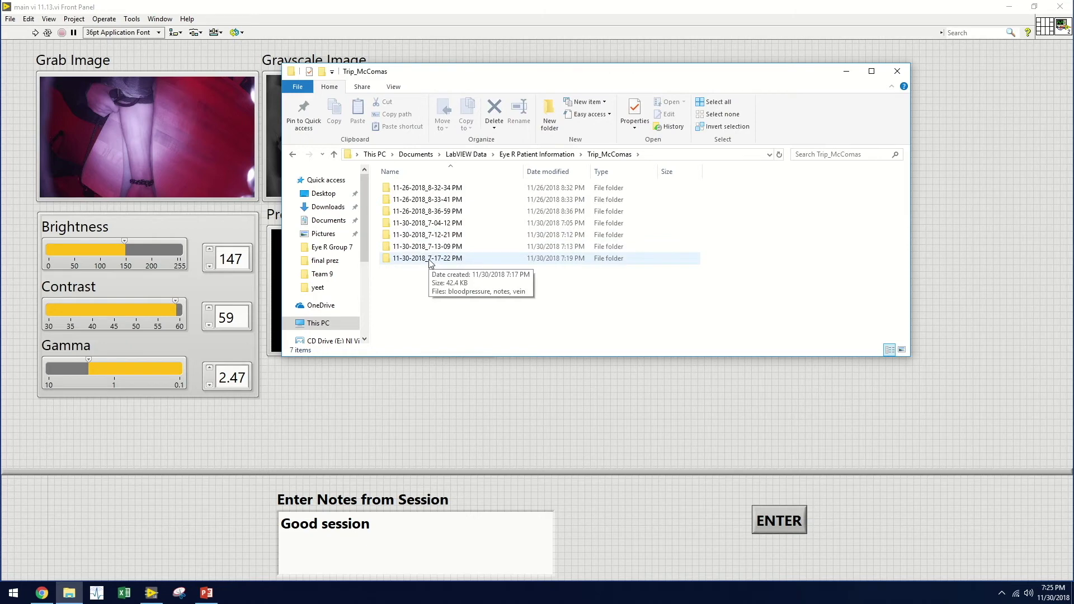
pyautogui.doubleClick(429, 259)
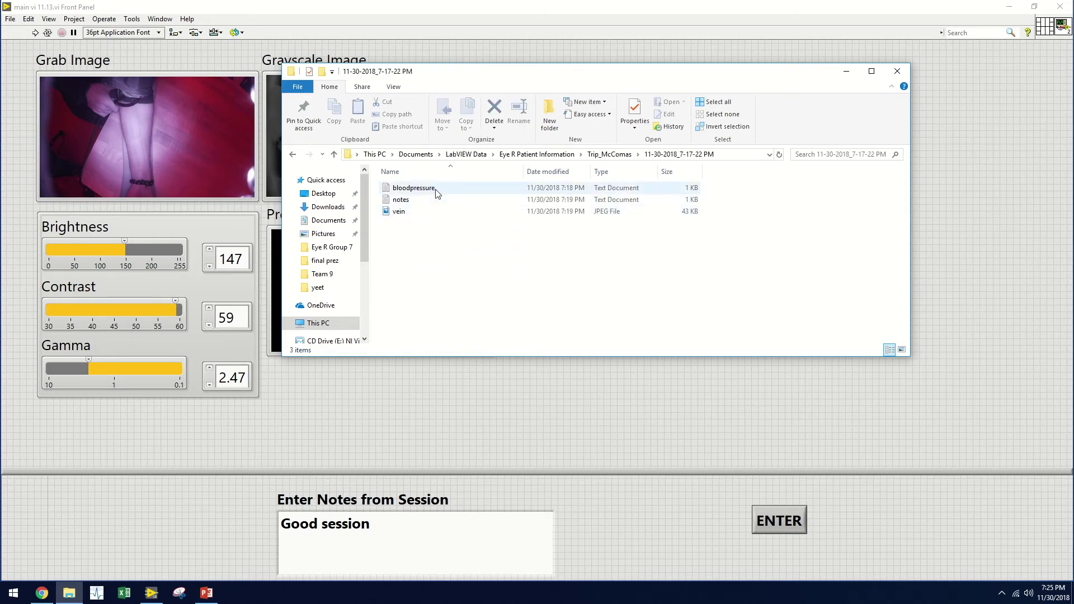
pyautogui.click(436, 188)
pyautogui.doubleClick(436, 188)
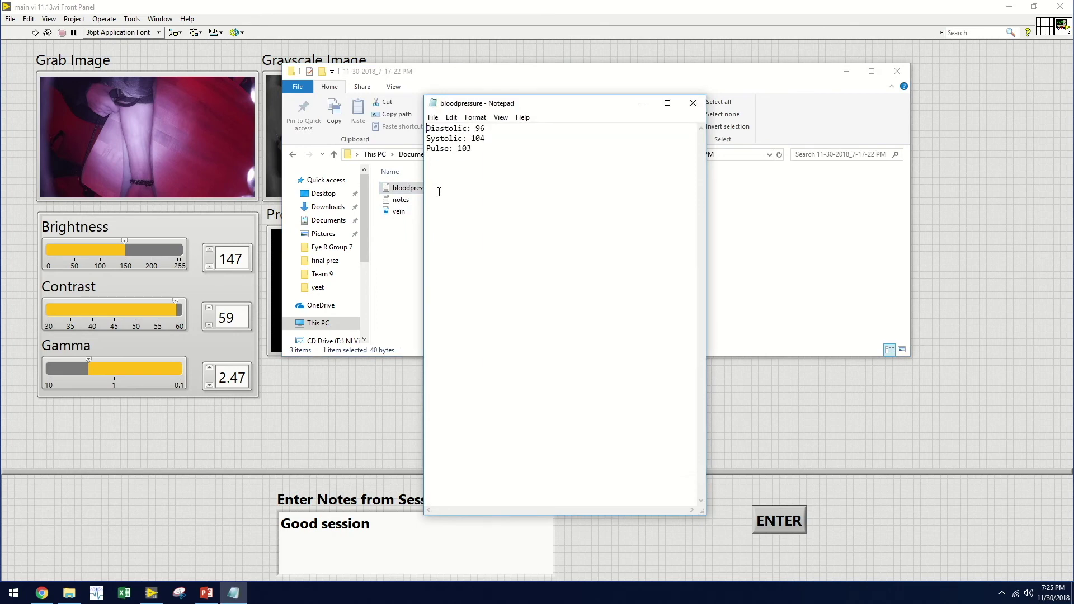
# - Move the bloodpressure Notepad window to the left and open the session's notes file
pyautogui.moveTo(522, 103); pyautogui.dragTo(106, 82)
pyautogui.doubleClick(401, 200)
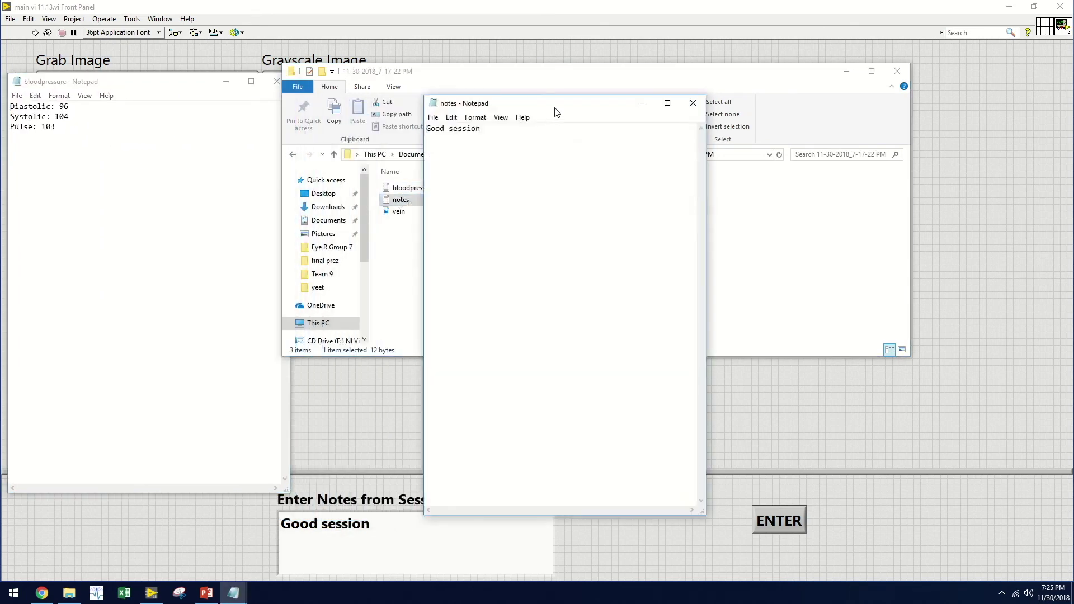